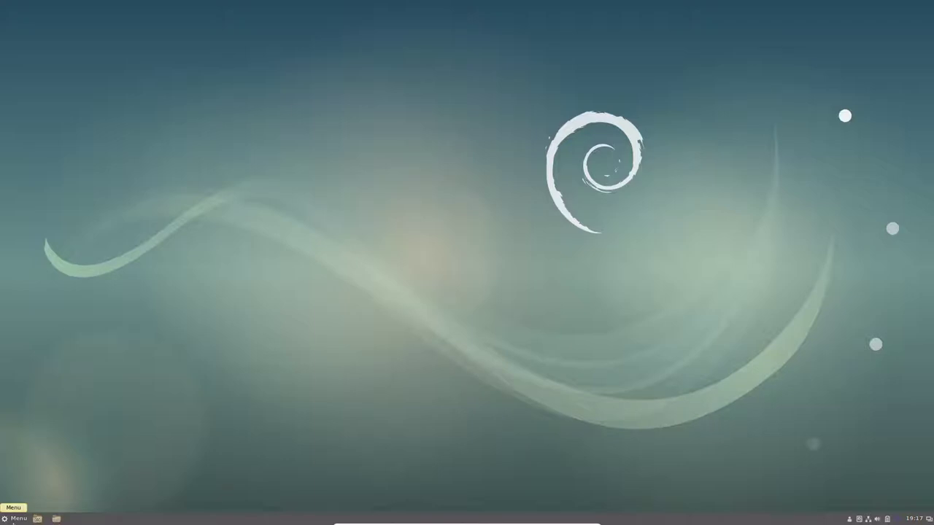
- Dismiss the application menu and launch GNOME Terminal with Ctrl+Alt+T
click(13, 520)
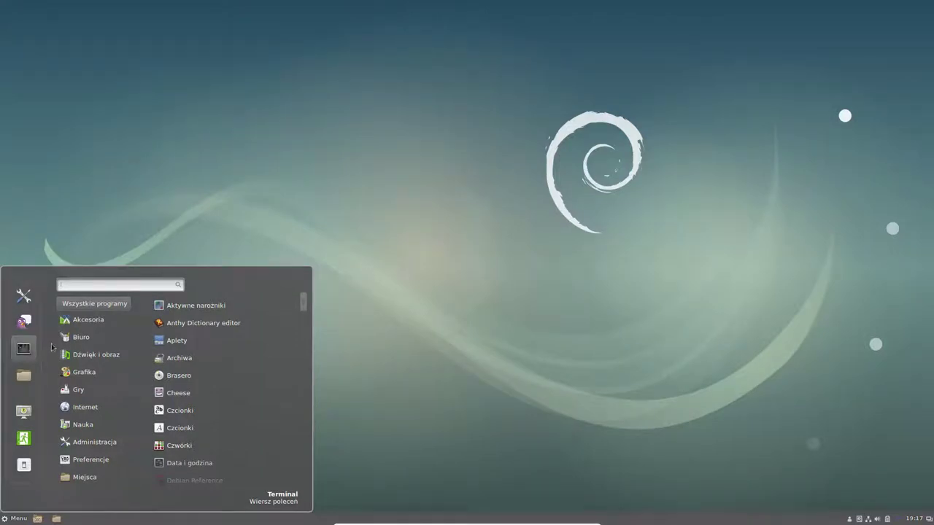
click(363, 227)
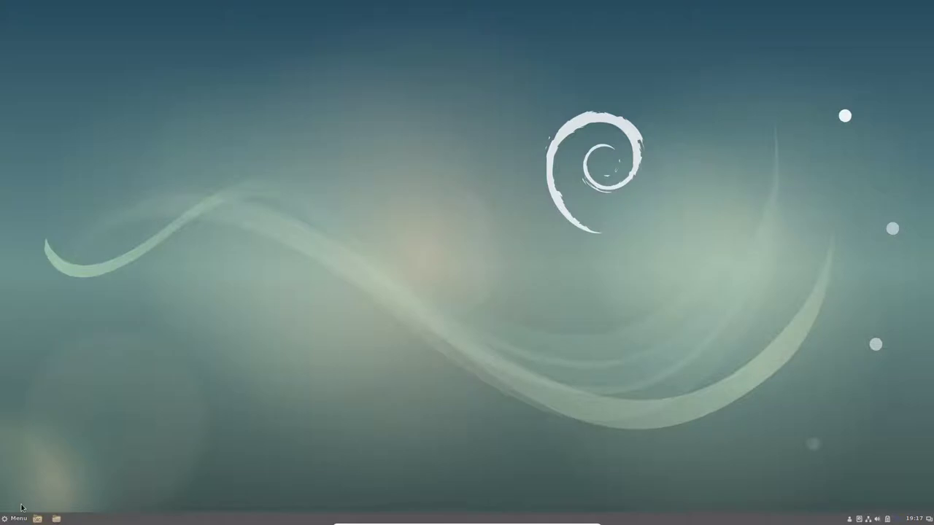
key(ctrl+alt+t)
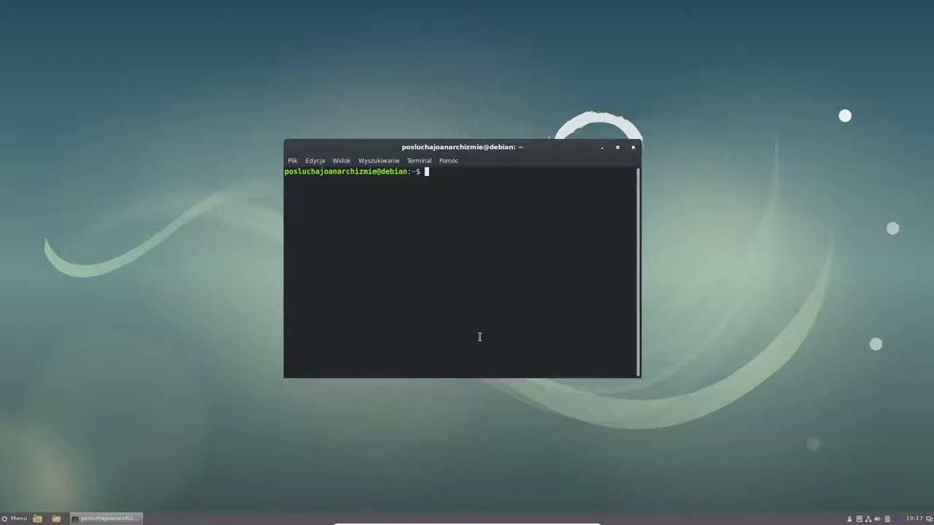
- Run sudo apt update with the sudo password, then enter sudo apt install thunderbird
text(sudo apt update)
key(Return)
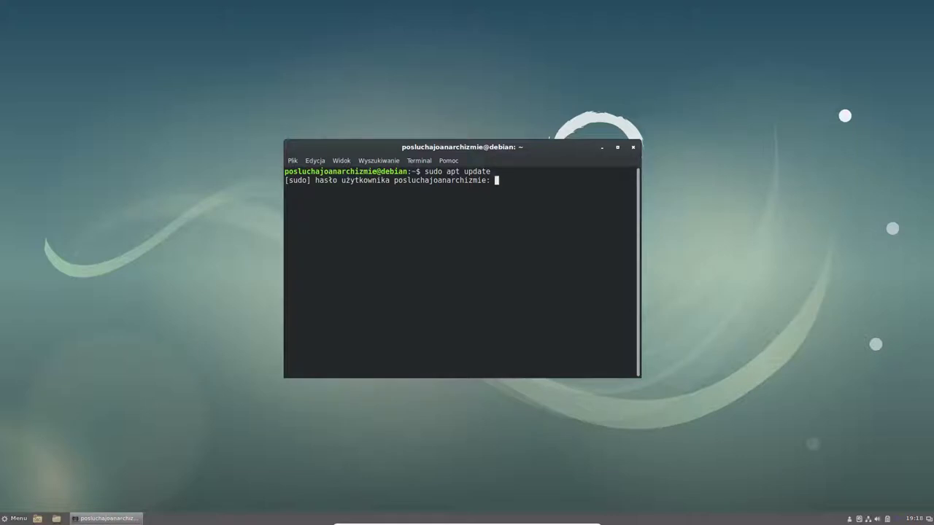
key(Return)
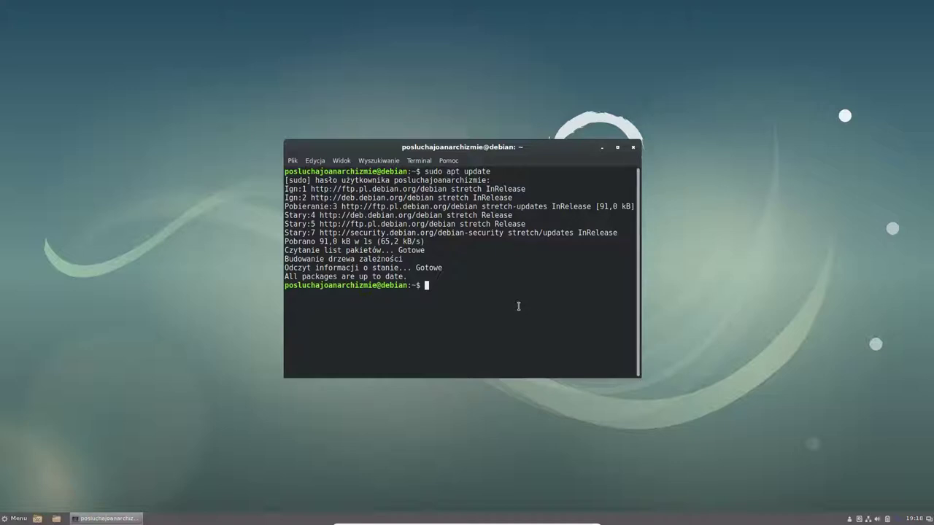
text(sudo apt install thunderbird)
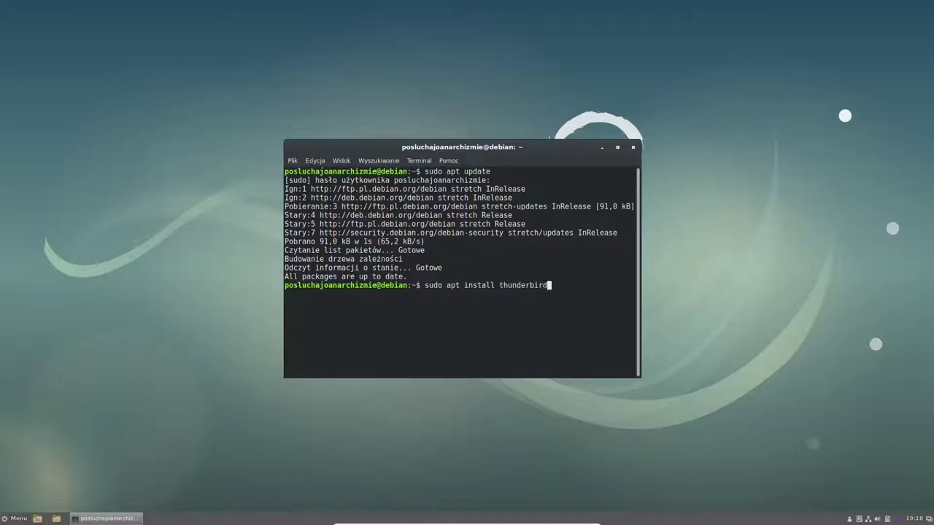
- Run the Thunderbird install and confirm the continue prompt until thunderbird and lightning are configured
key(Return)
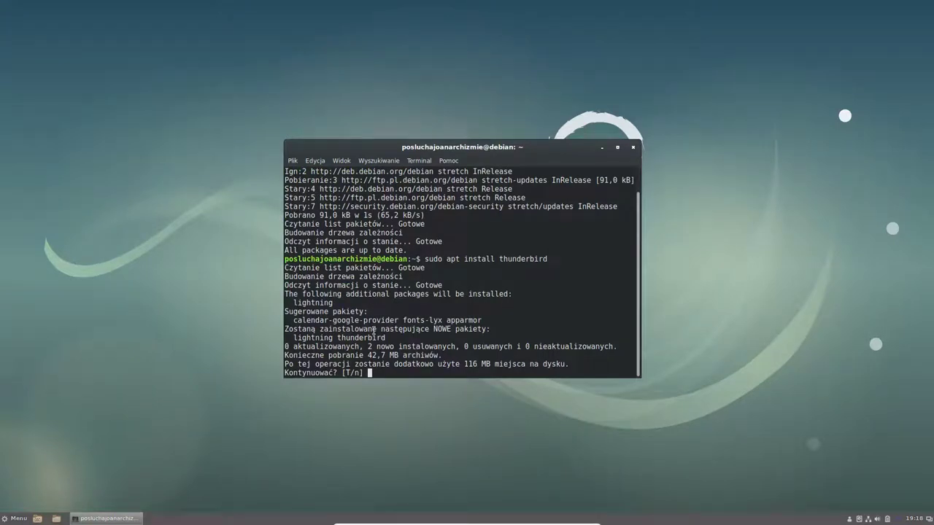
key(Return)
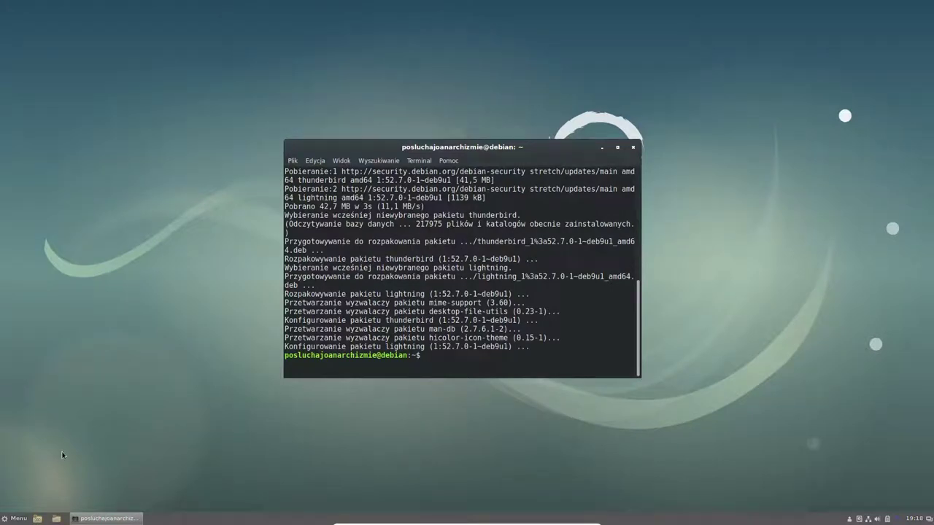
click(15, 520)
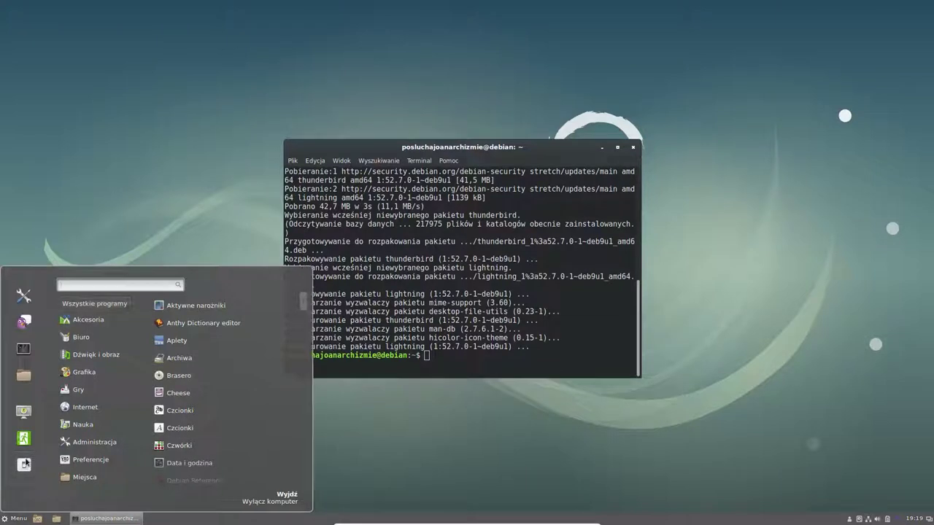
- Search 'thun' in the Menu and launch Klient poczty Thunderbird
text(thun)
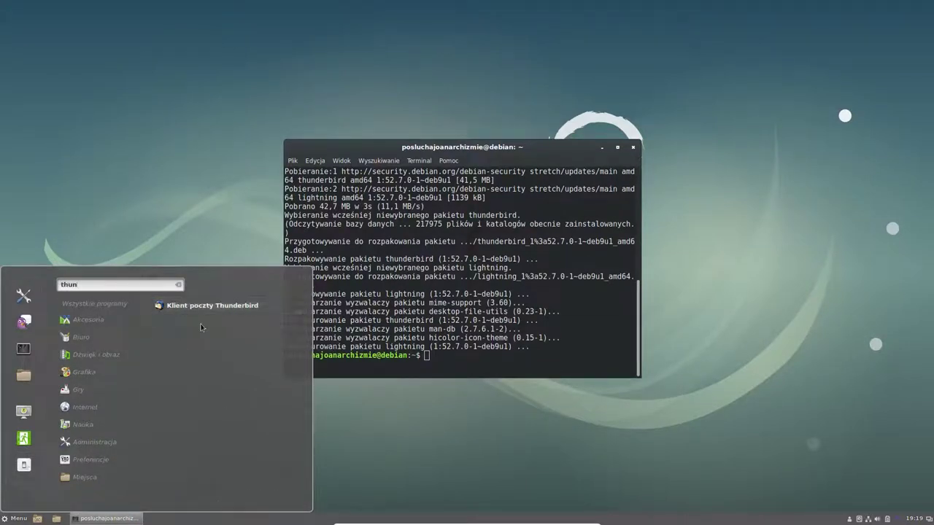
click(229, 305)
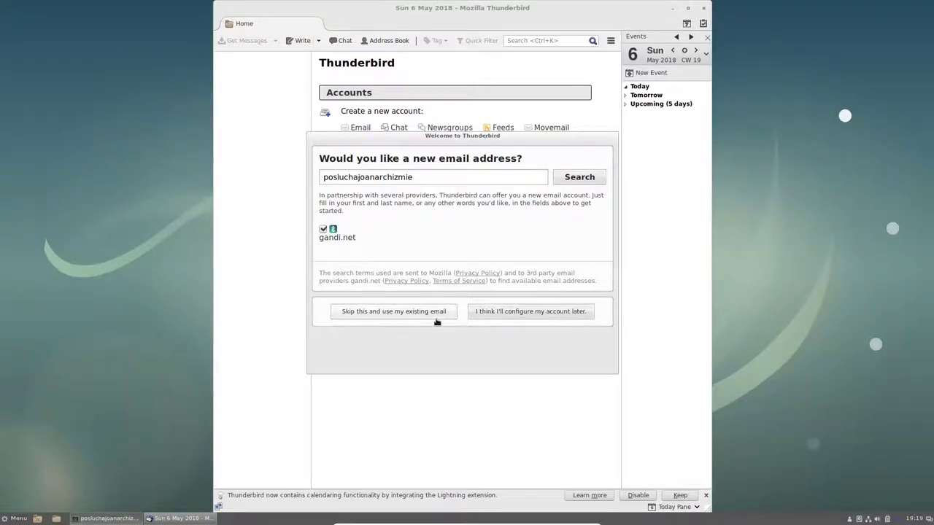
- Skip the new-address offer and enter the riseup.net email address in Mail Account Setup
click(433, 314)
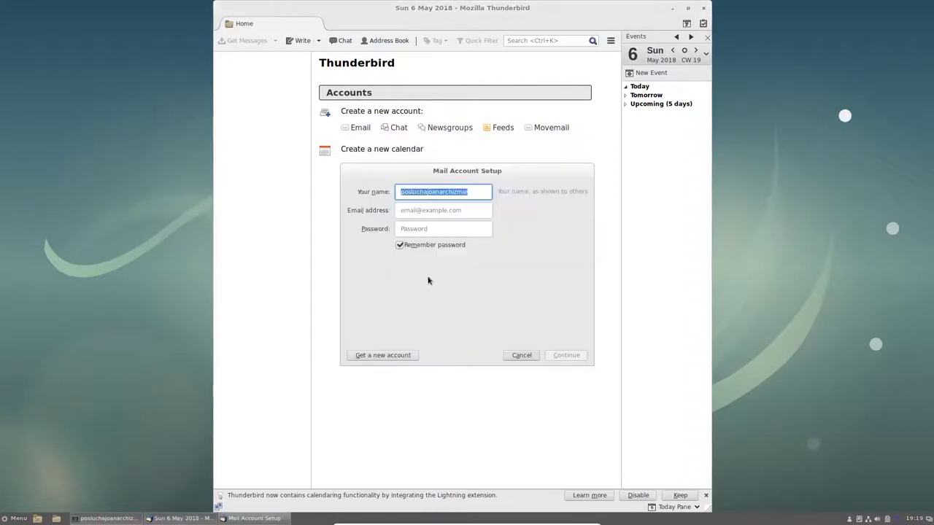
click(473, 210)
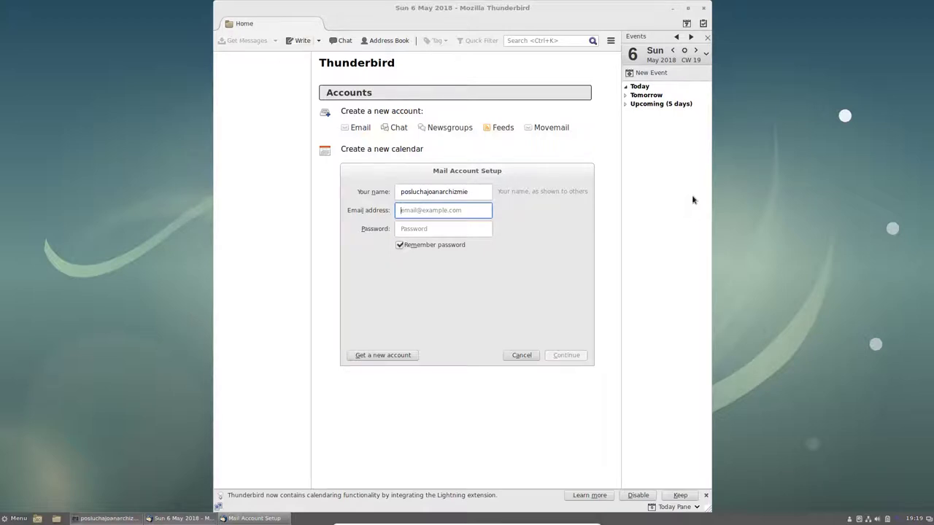
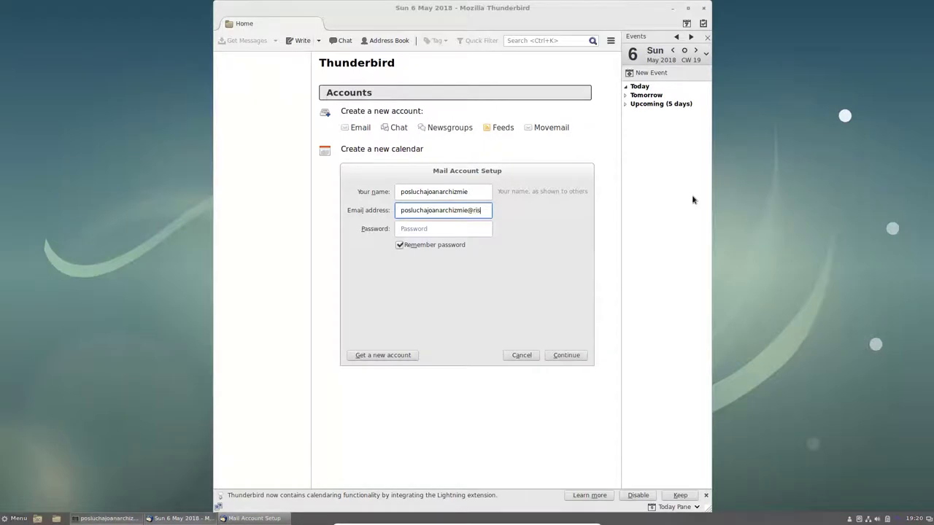
click(436, 223)
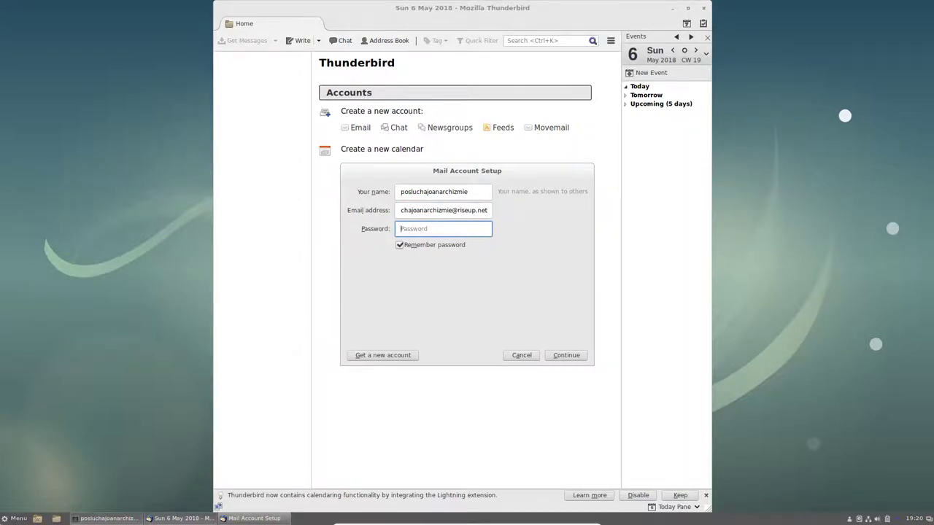
click(14, 518)
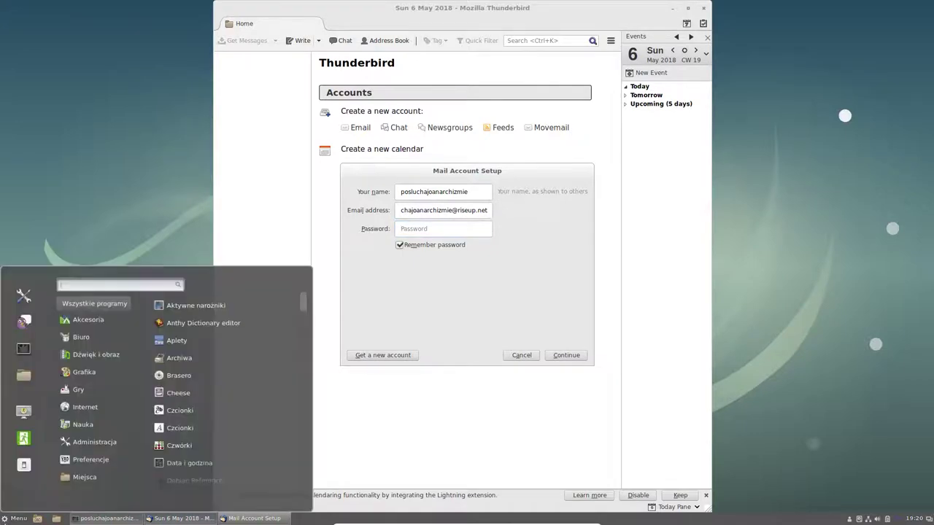
- Launch KeePassX from the Menu search 'ke' and unlock the database with the master password
mouse_move(95, 406)
text(ke)
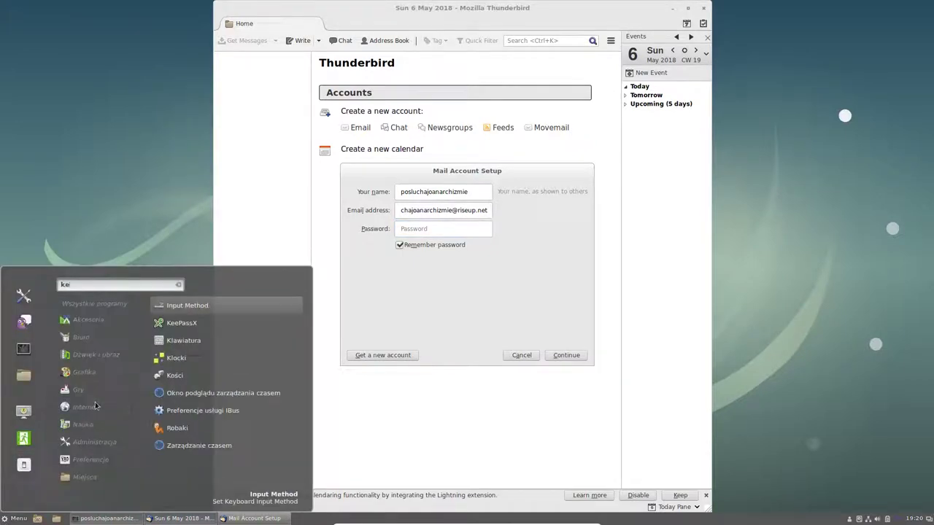
key(Down)
key(Return)
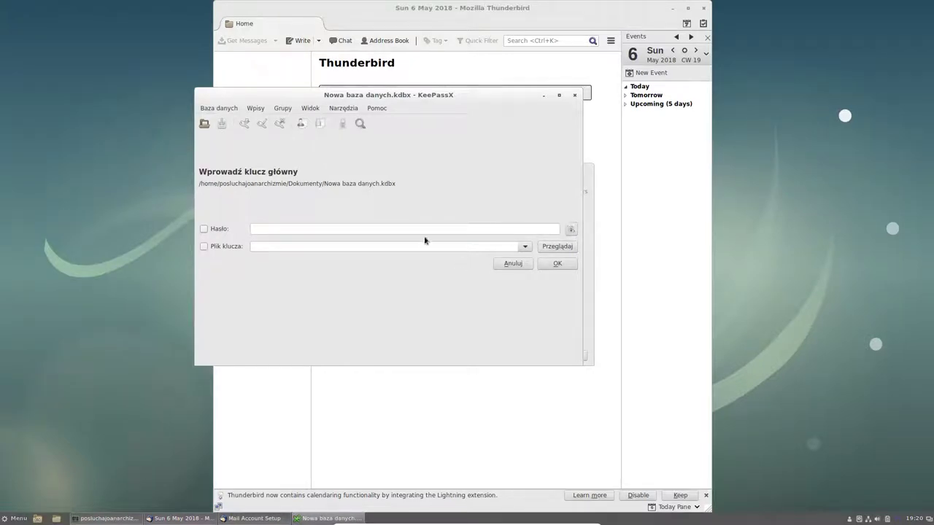
text(*****)
key(Return)
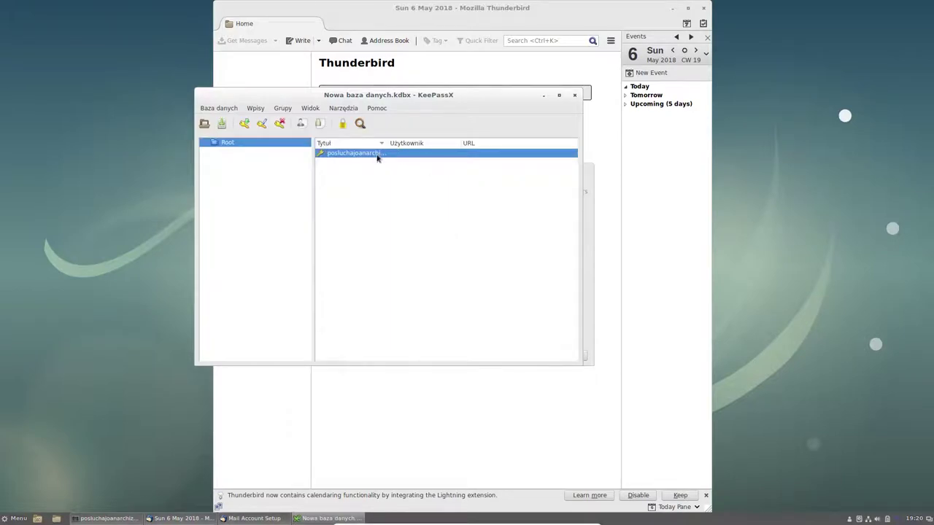
- Copy the stored mail entry's password with Skopiuj hasło and return to Mail Account Setup
right_click(377, 155)
click(442, 218)
click(591, 209)
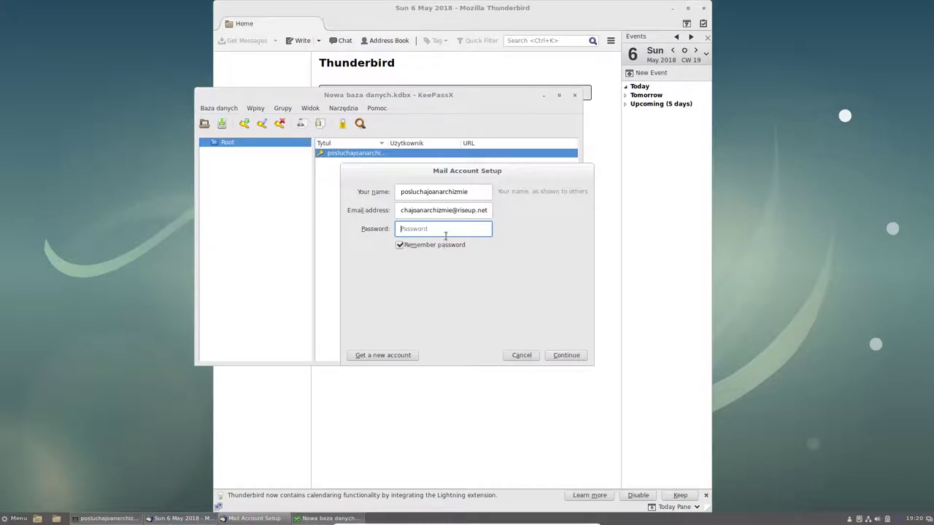
- Paste the copied password, let Thunderbird find the settings, and create the IMAP account
key(ctrl+v)
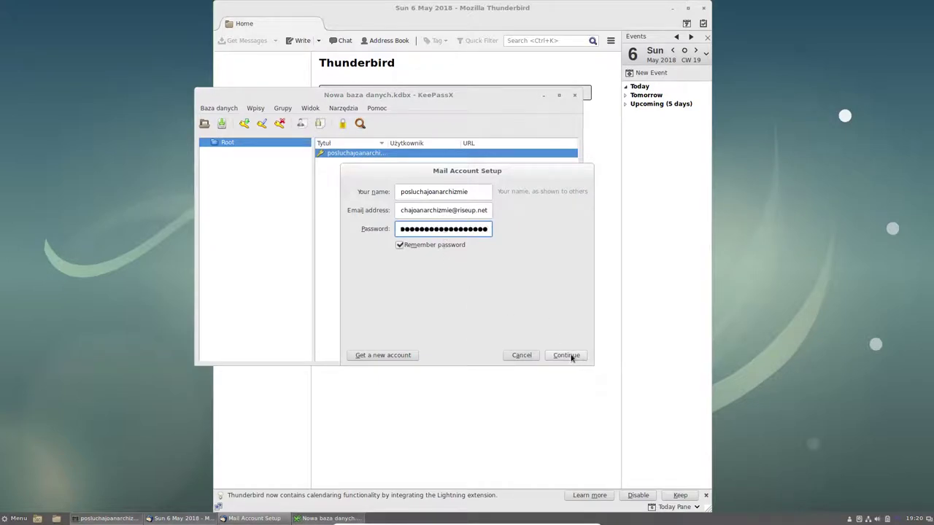
click(568, 356)
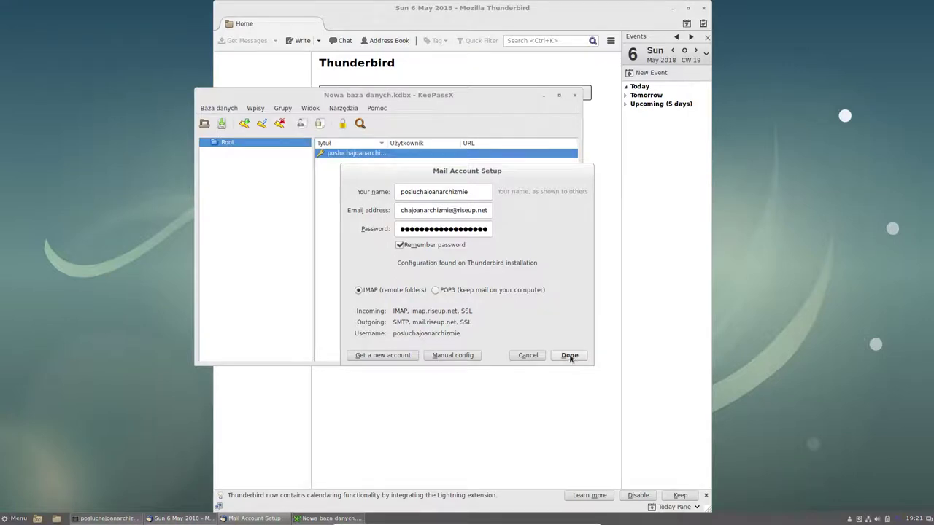
click(570, 356)
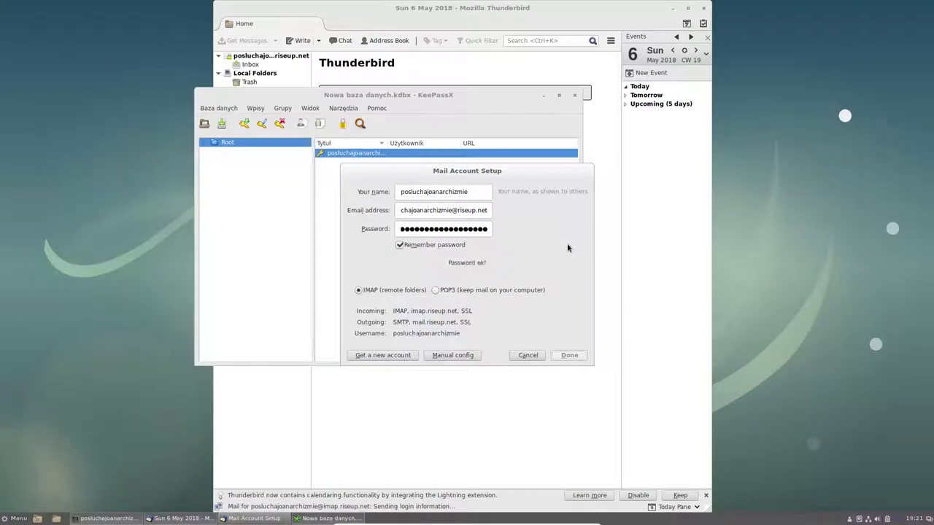
- Open the riseup.net Inbox showing 'Welcome to Riseup!' and close the Today Pane
click(461, 17)
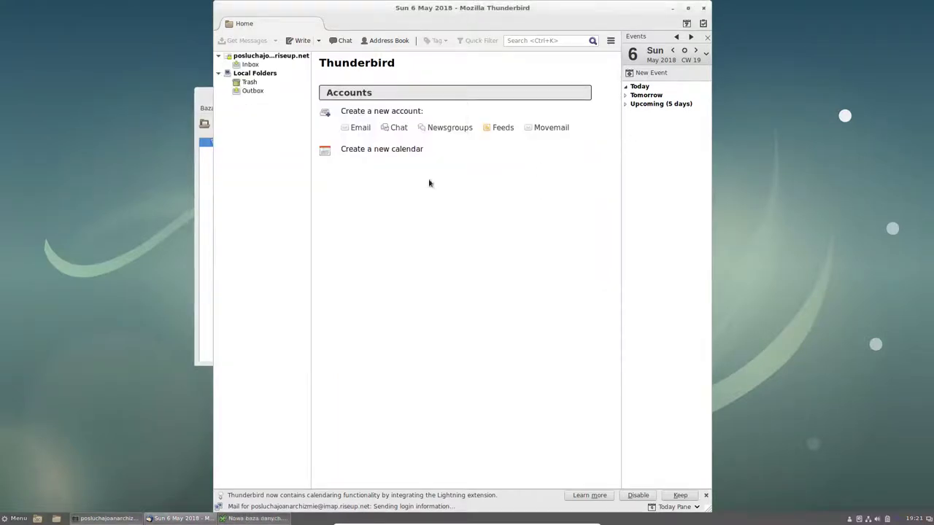
click(255, 65)
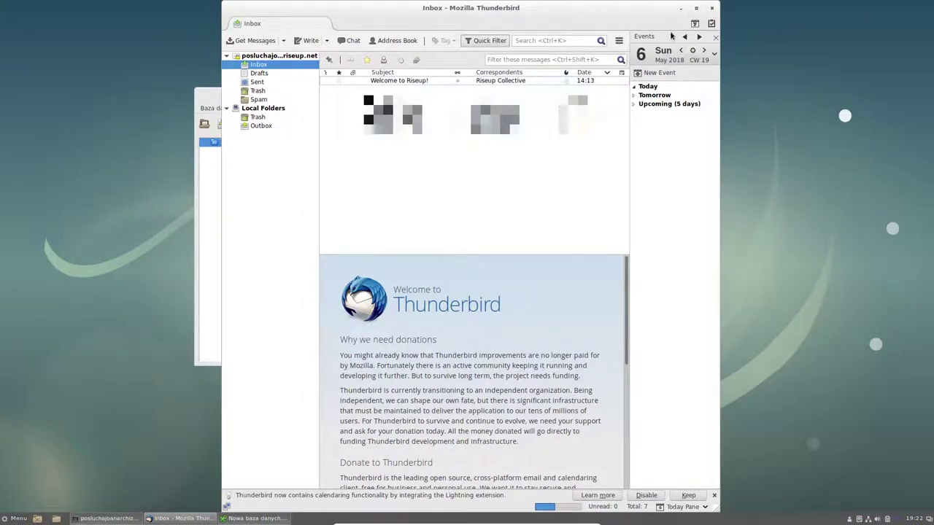
click(714, 37)
click(711, 42)
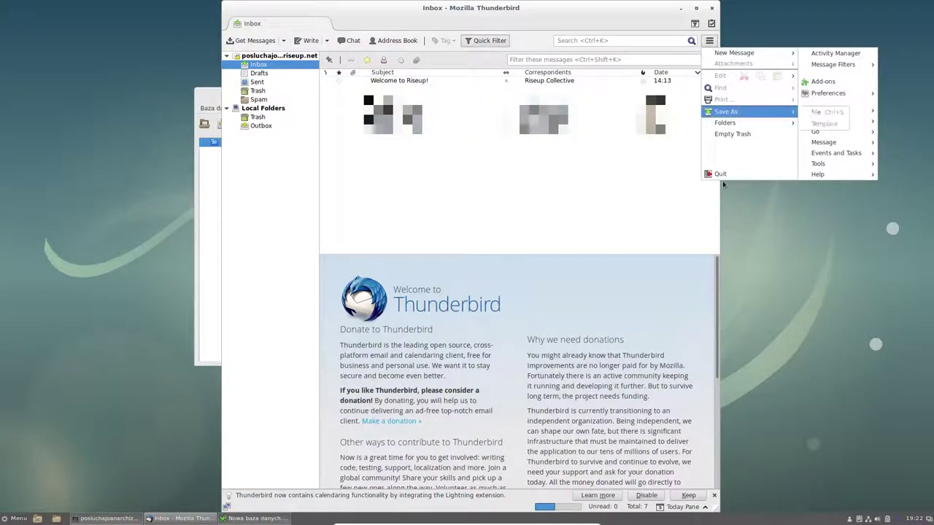
- Quit Thunderbird and raise the terminal window above KeePassX
click(741, 172)
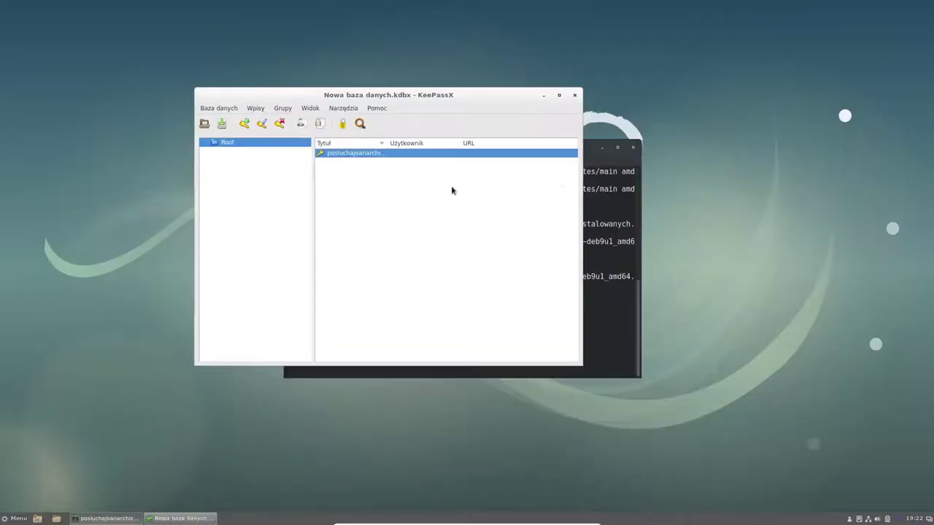
click(631, 245)
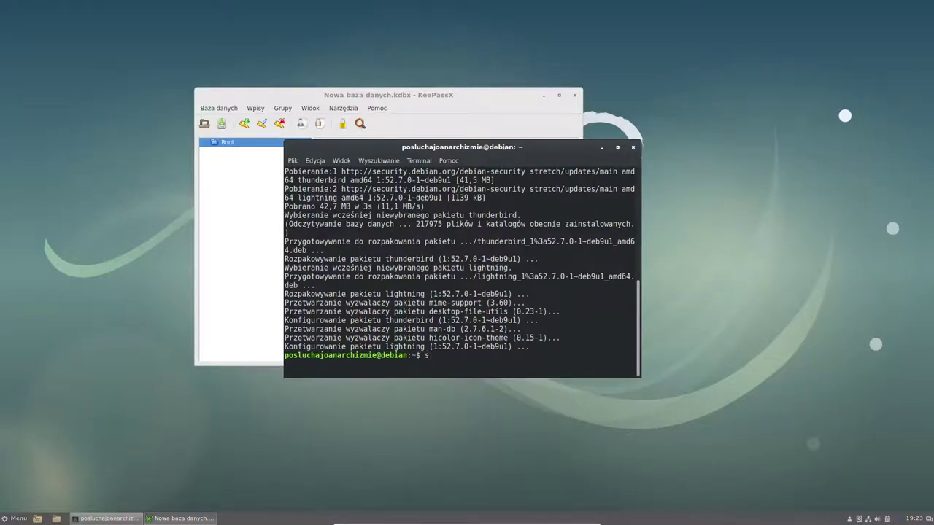
- Run sudo apt install pgp enigmail in the terminal
text(sudo apt install)
text(pgp enigmail)
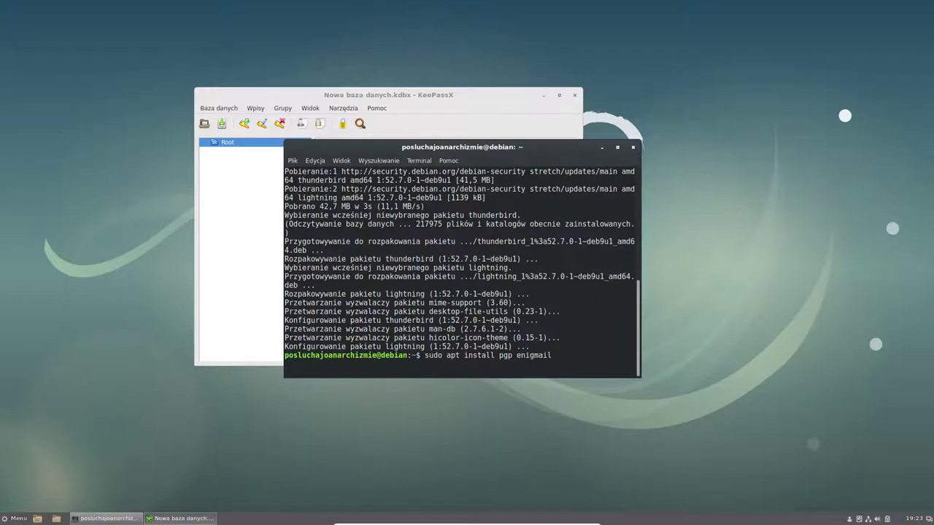
key(Return)
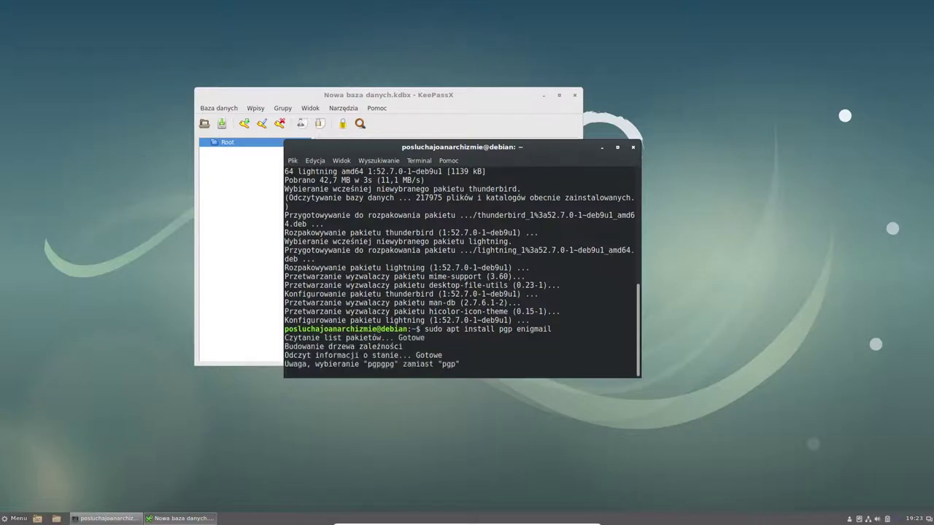